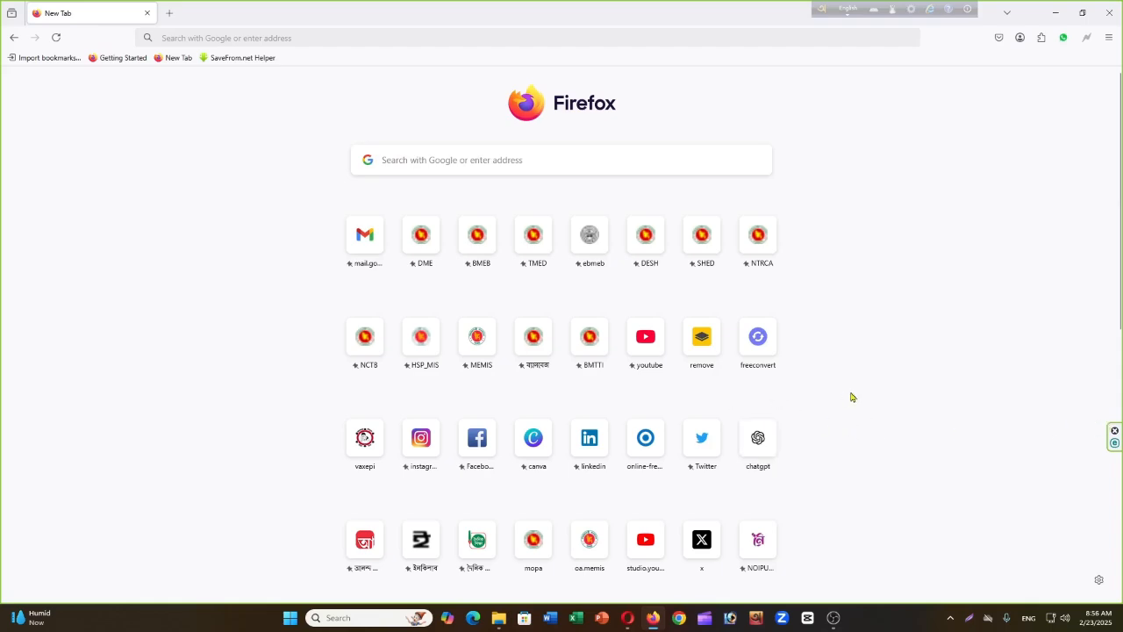
# Step: Open the Bangladesh Madrasah Education Board website at ebmeb.gov.bd
pyautogui.click(592, 246)
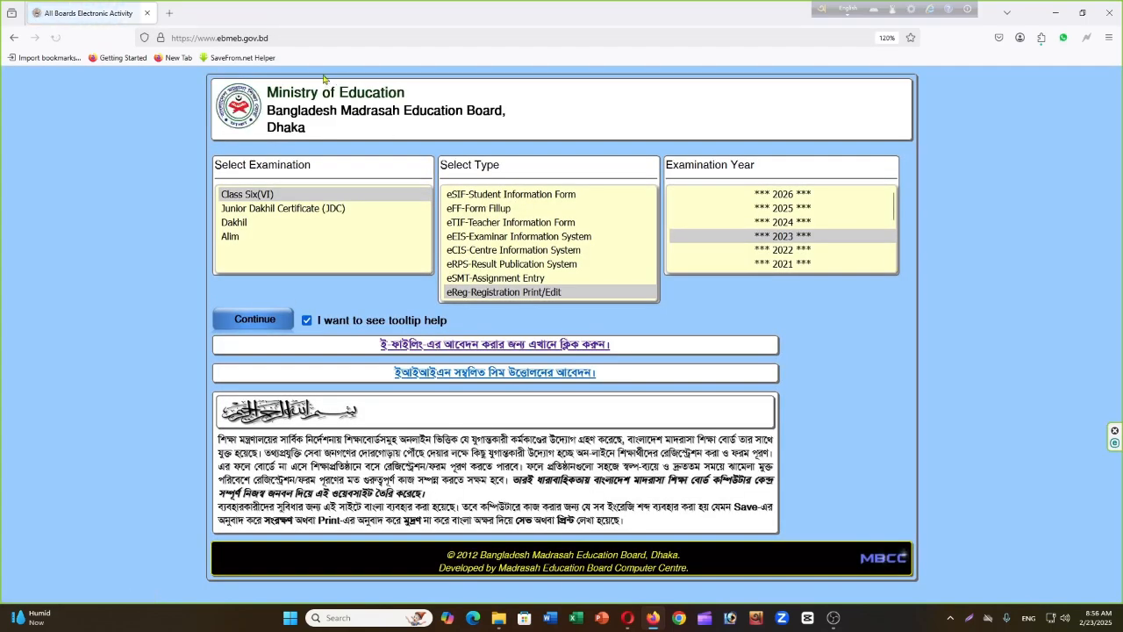
pyautogui.click(276, 38)
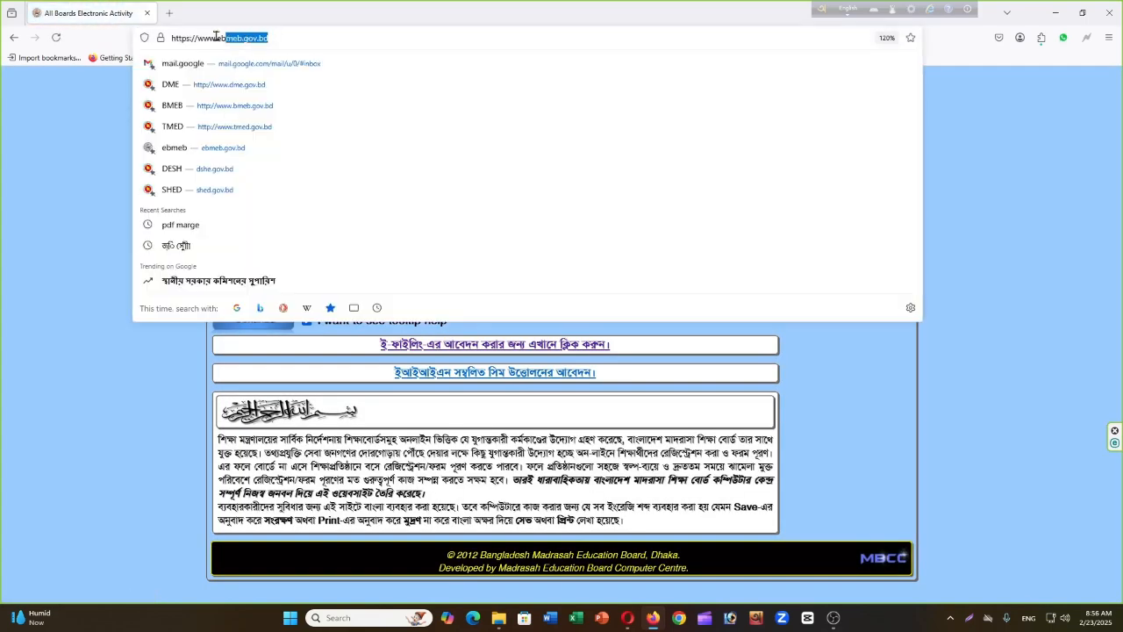
pyautogui.click(300, 34)
pyautogui.click(83, 189)
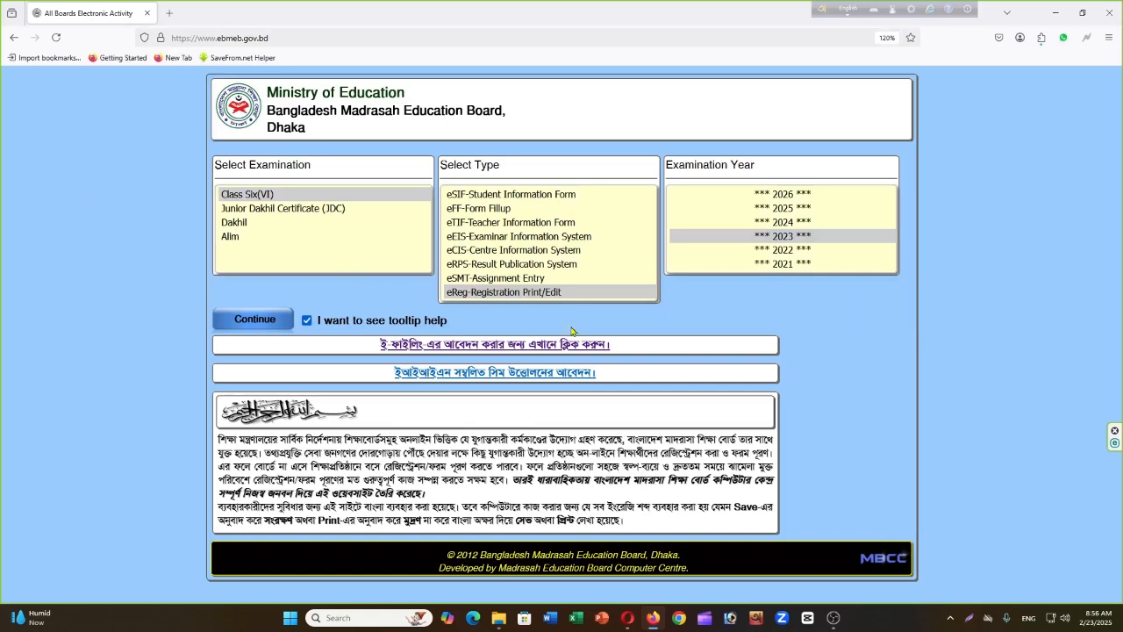
# Step: Choose Class Six(VI), eReg-Registration Print/Edit and examination year 2023, and continue to the login screen
pyautogui.click(270, 196)
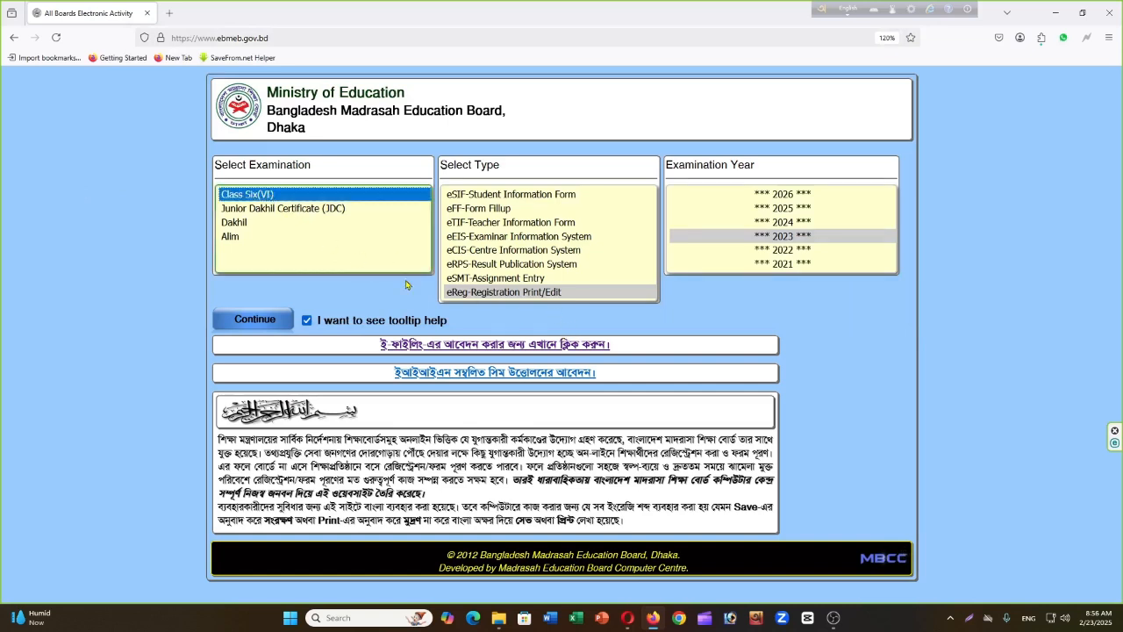
pyautogui.click(515, 293)
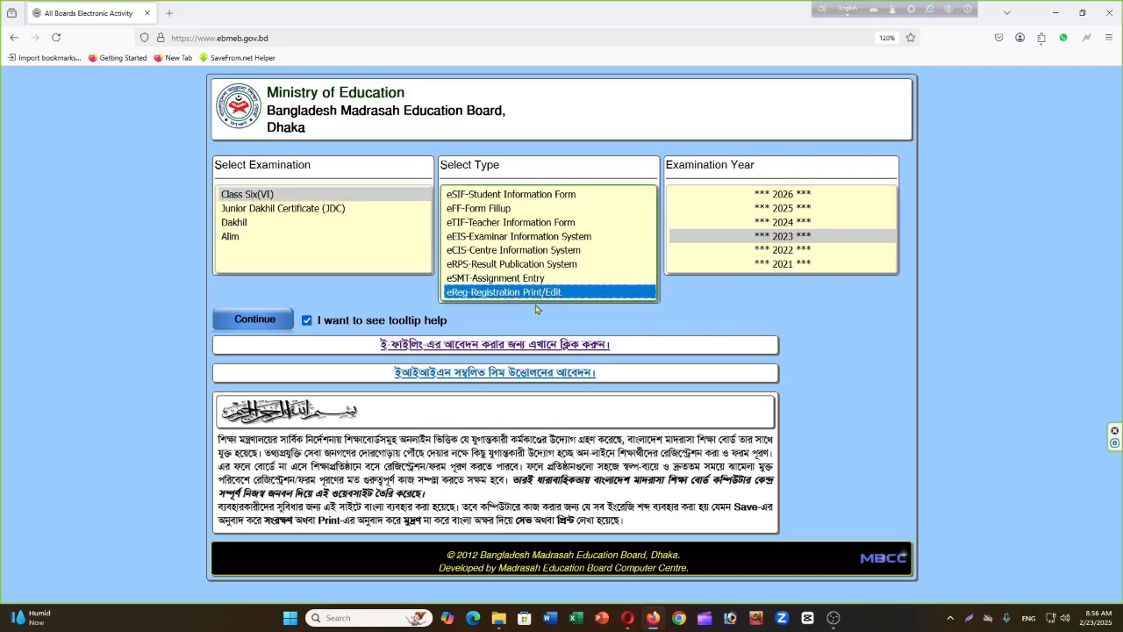
pyautogui.click(799, 240)
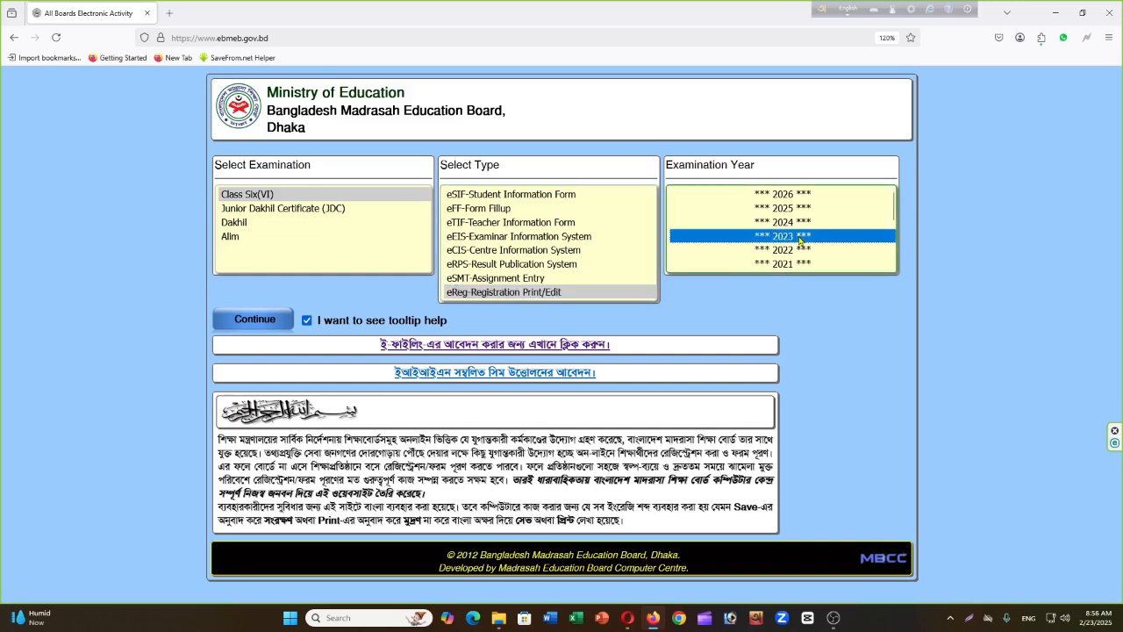
pyautogui.click(254, 319)
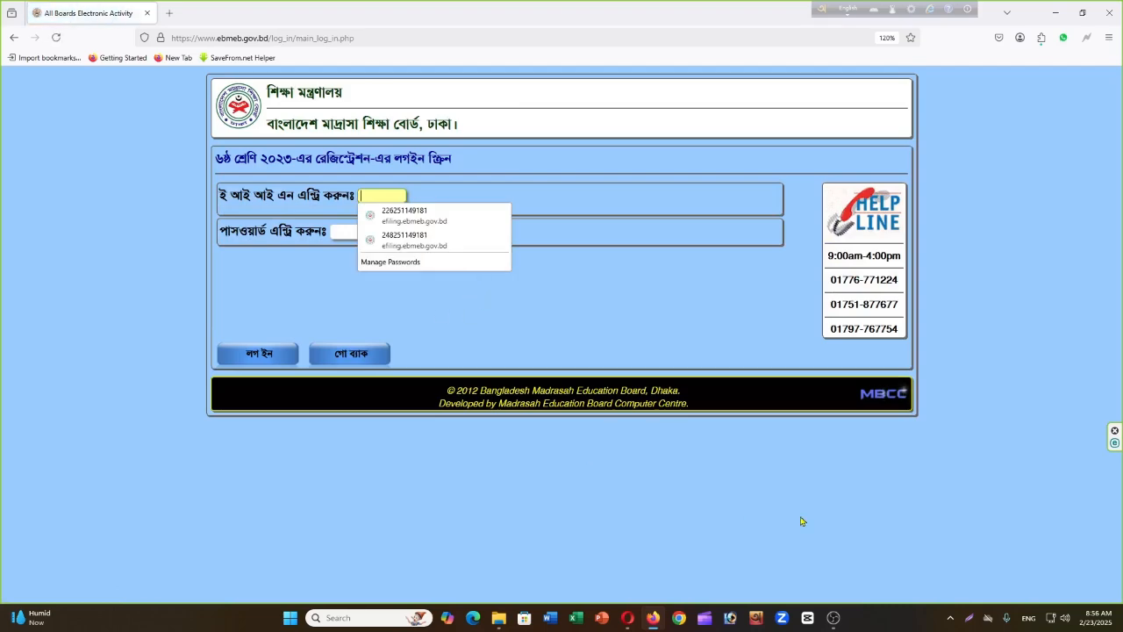
# Step: Log in with the institution's EIIN and account password, and decline saving the password in the browser
pyautogui.write('114918')
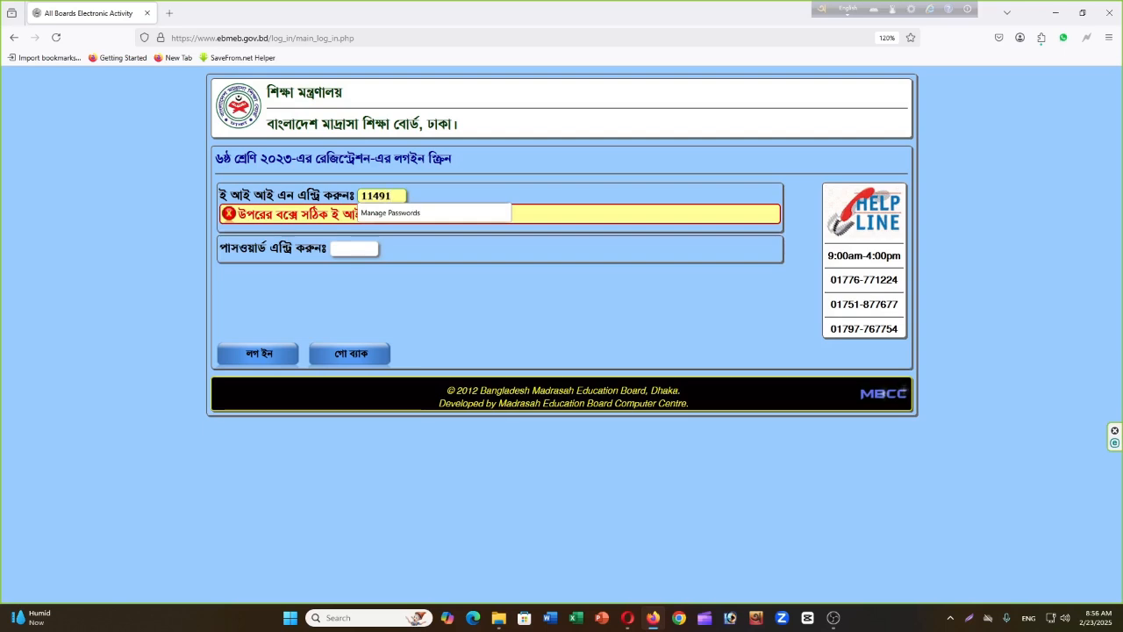
pyautogui.click(349, 249)
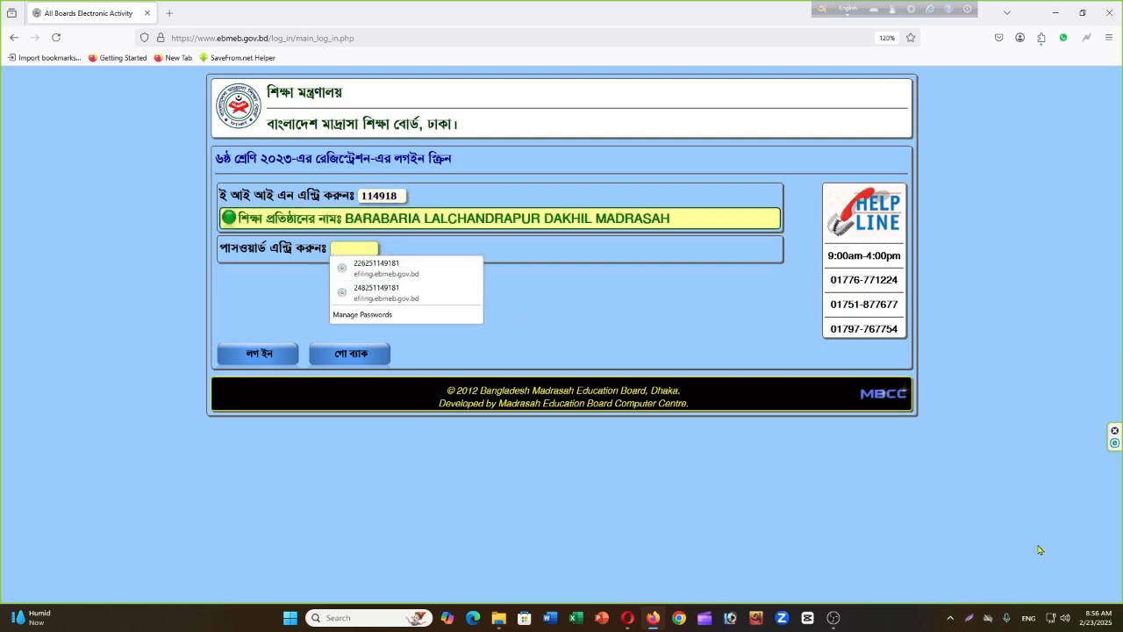
pyautogui.write('•••')
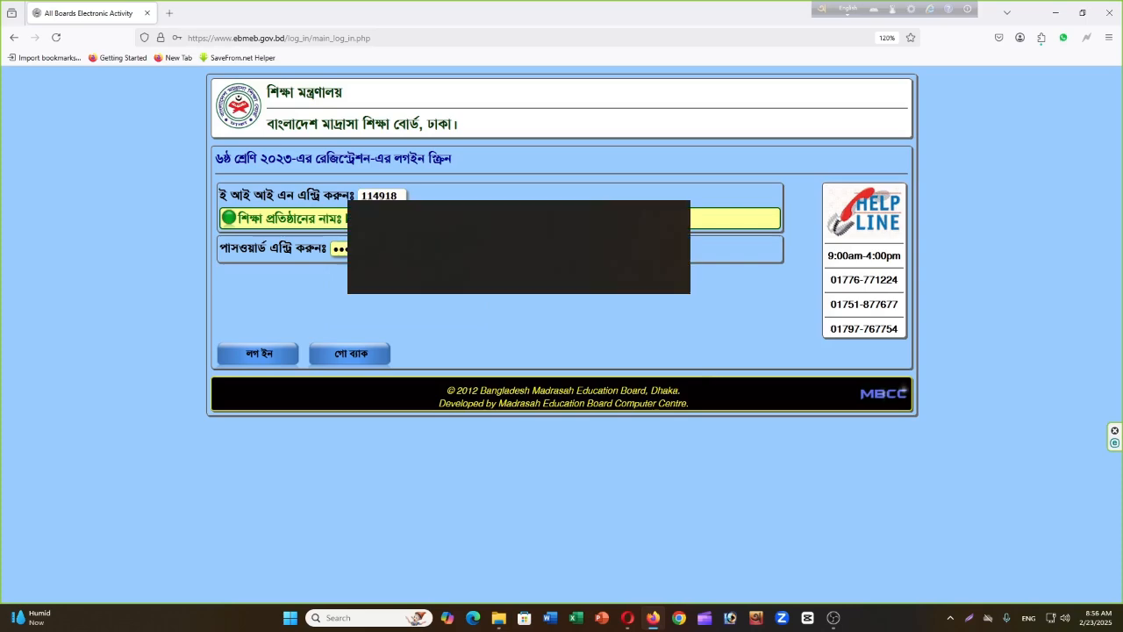
pyautogui.press('Return')
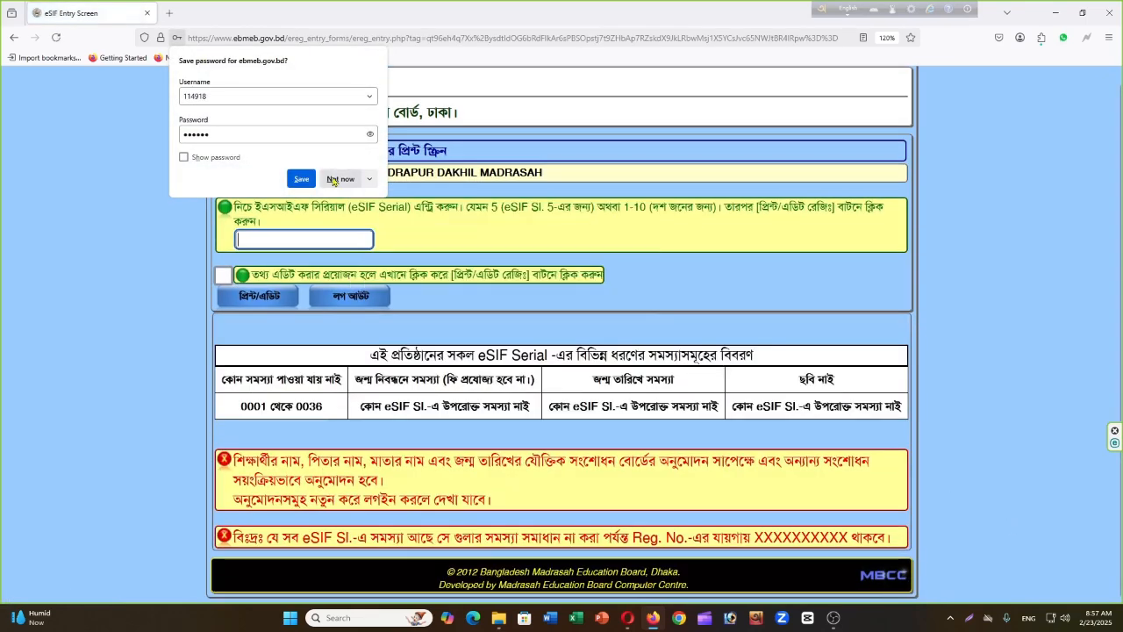
pyautogui.click(338, 179)
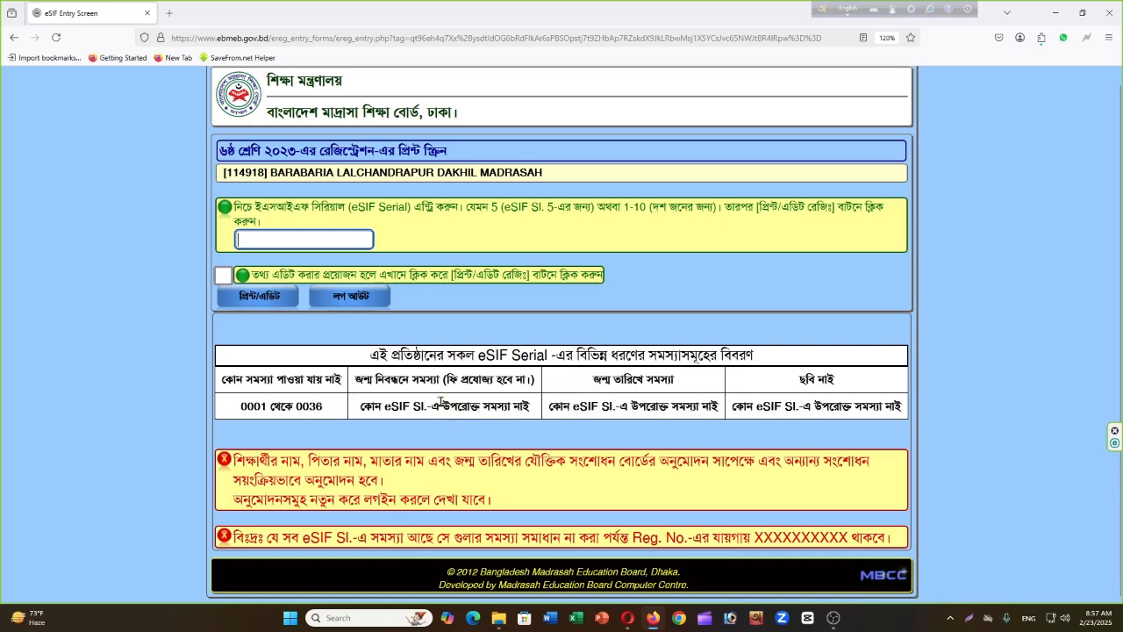
# Step: Open the registration correction form for eSIF serial 0007 with the data-edit option enabled
pyautogui.click(246, 236)
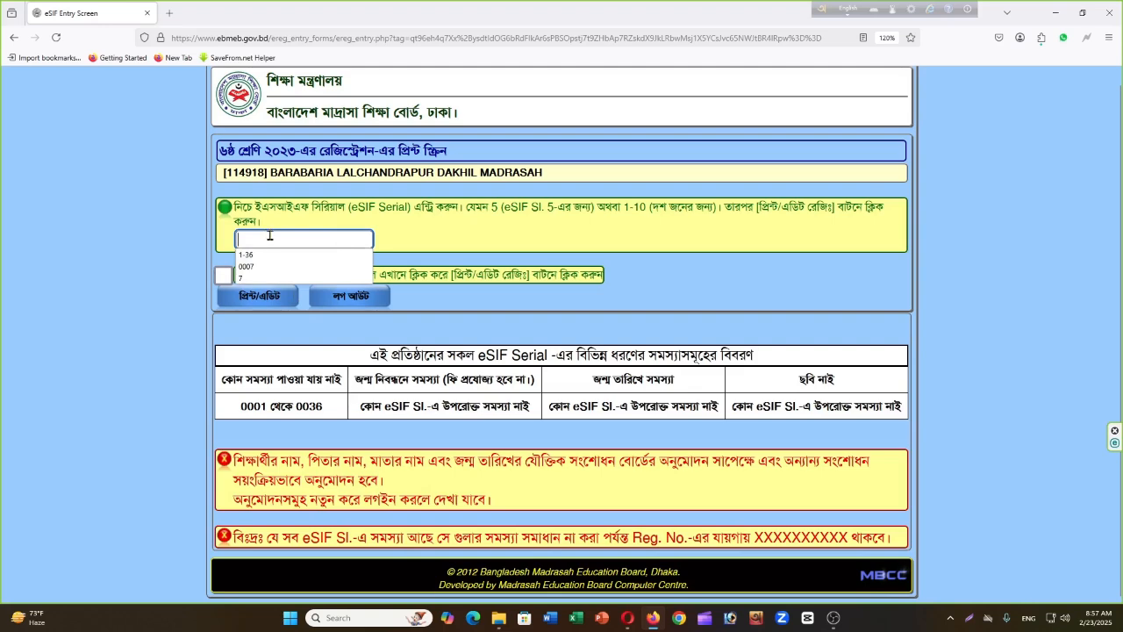
pyautogui.write('0007')
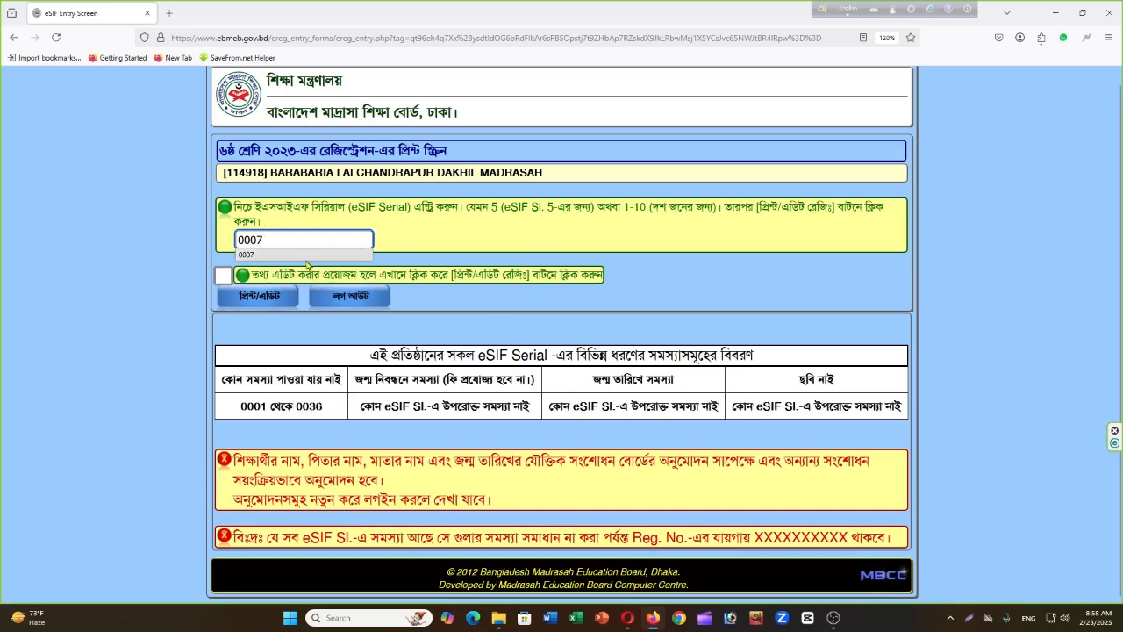
pyautogui.click(222, 276)
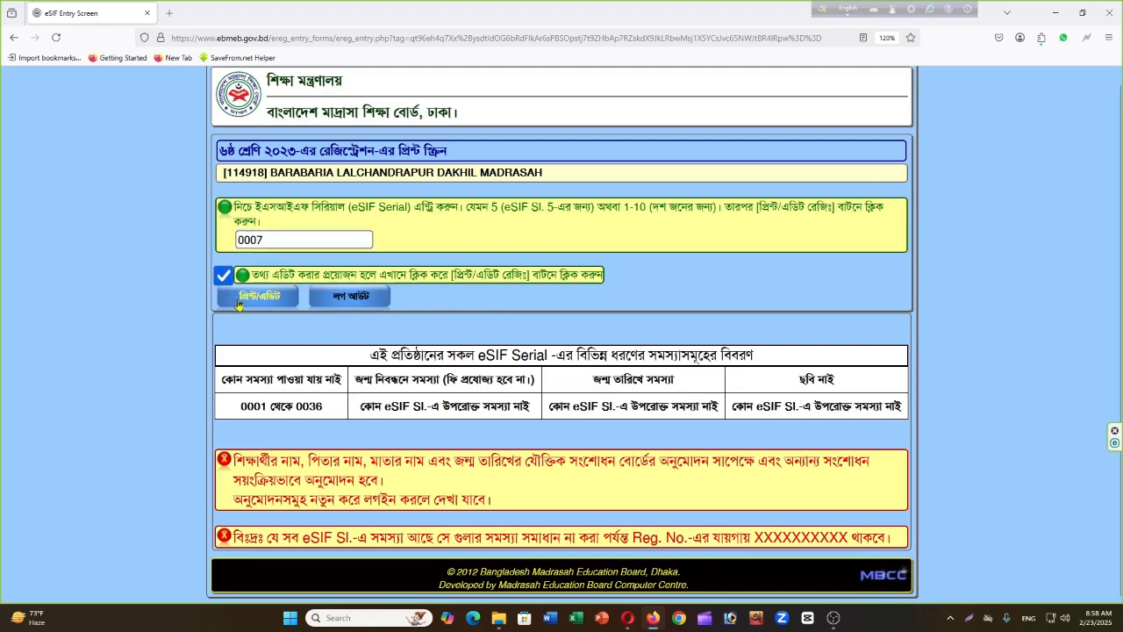
pyautogui.click(256, 297)
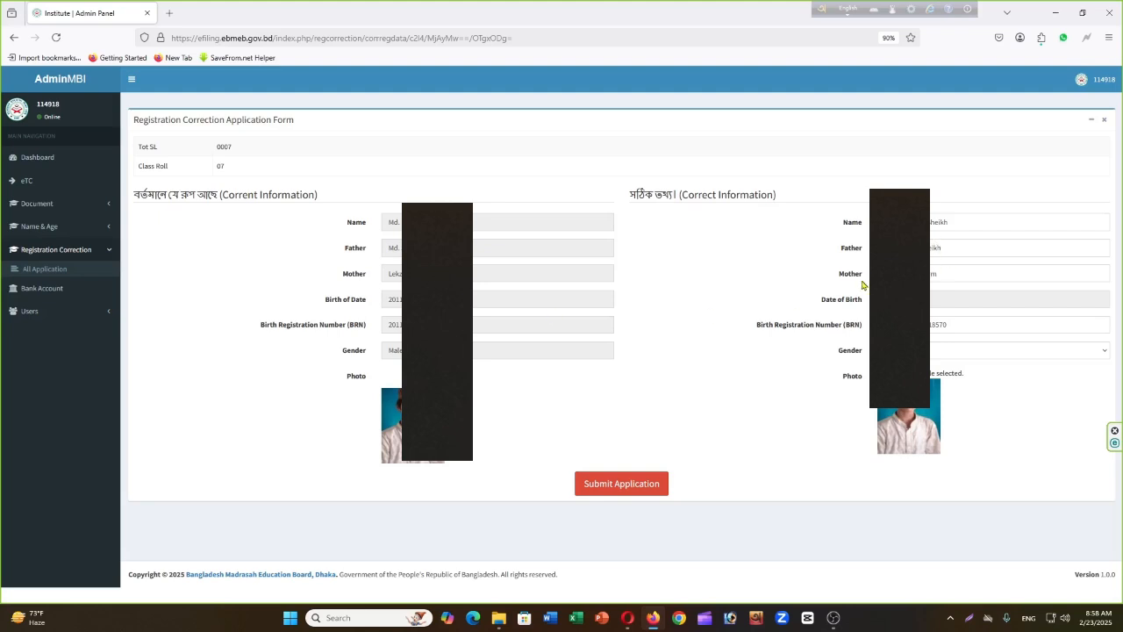
# Step: Examine the student's name, father, mother, date of birth and birth registration number fields under Correct Information
pyautogui.click(953, 222)
pyautogui.click(951, 250)
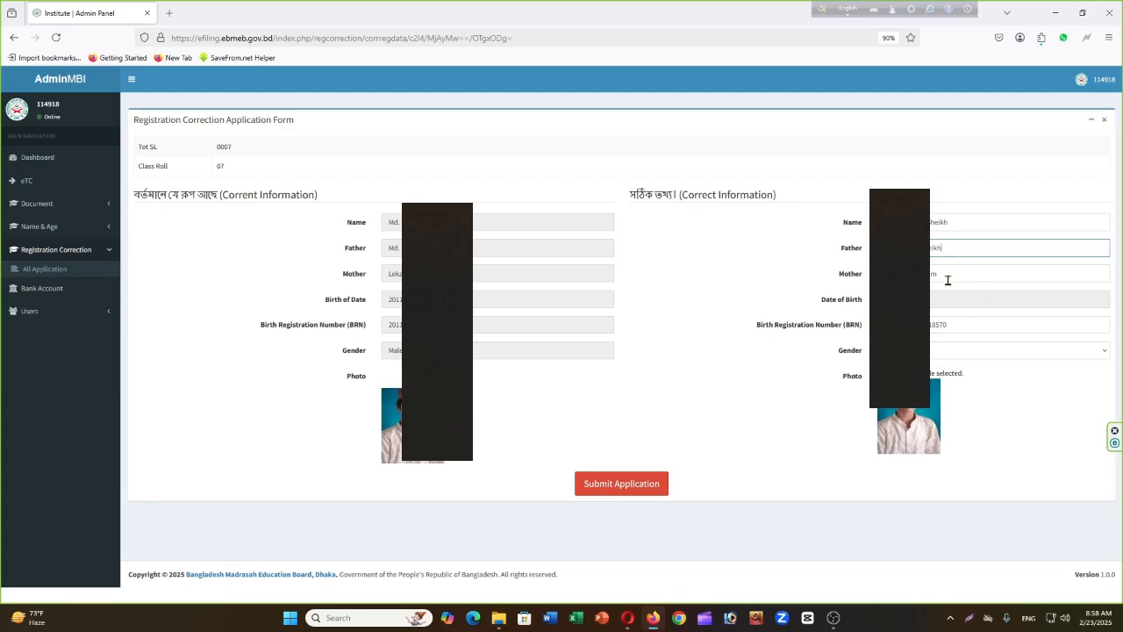
pyautogui.click(950, 274)
pyautogui.click(942, 299)
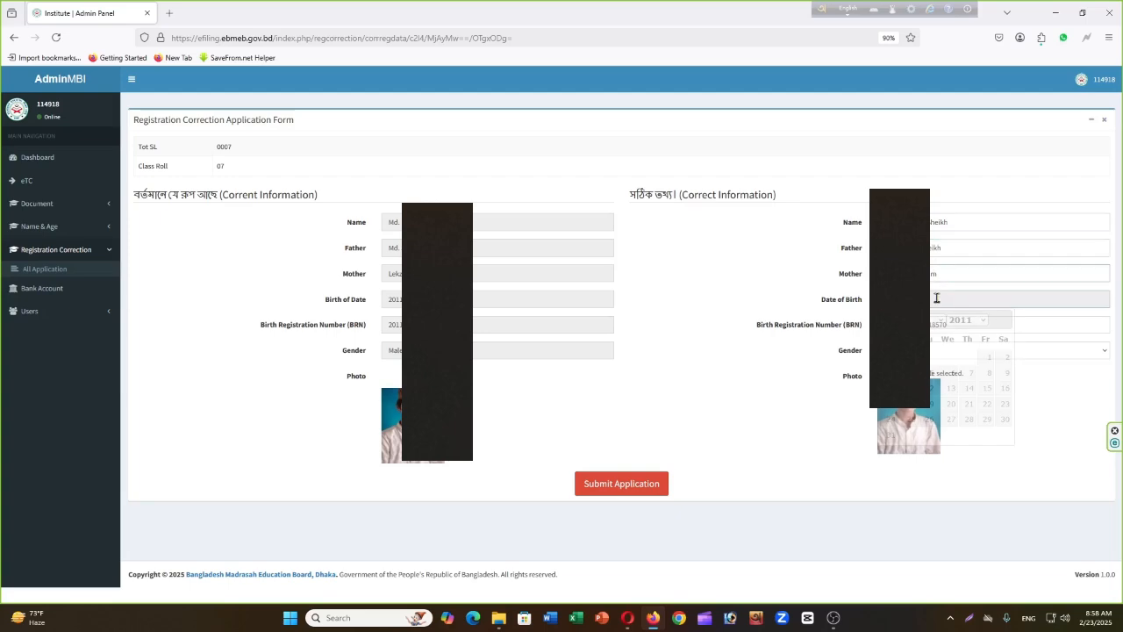
pyautogui.click(1032, 320)
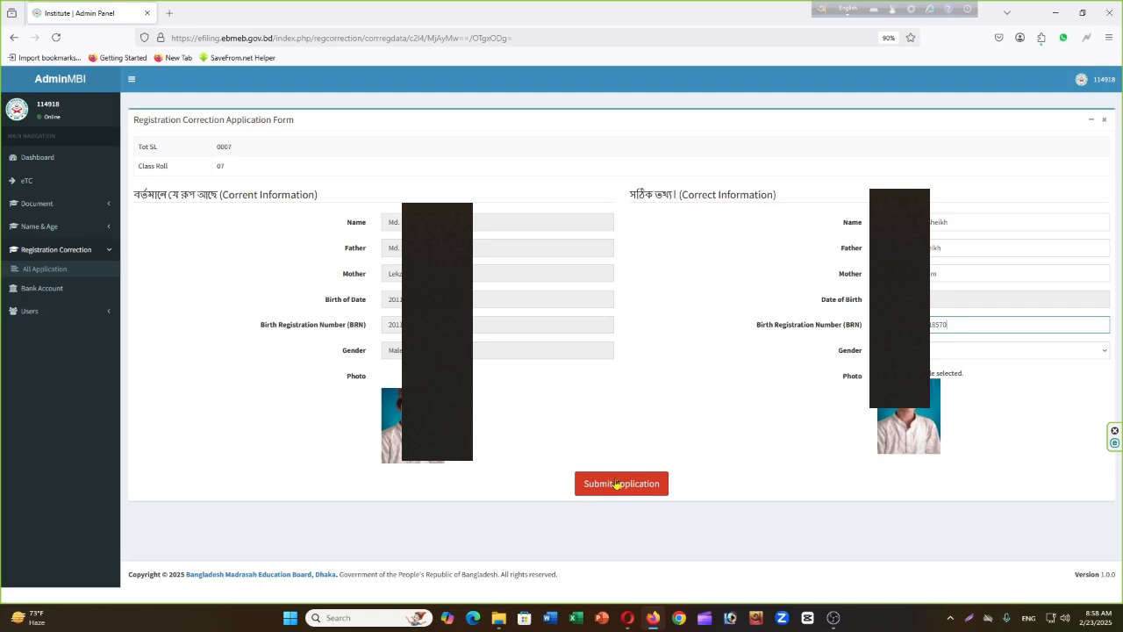
# Step: Return to the registration print screen and enter the eSIF serial range 1-36
pyautogui.click(12, 40)
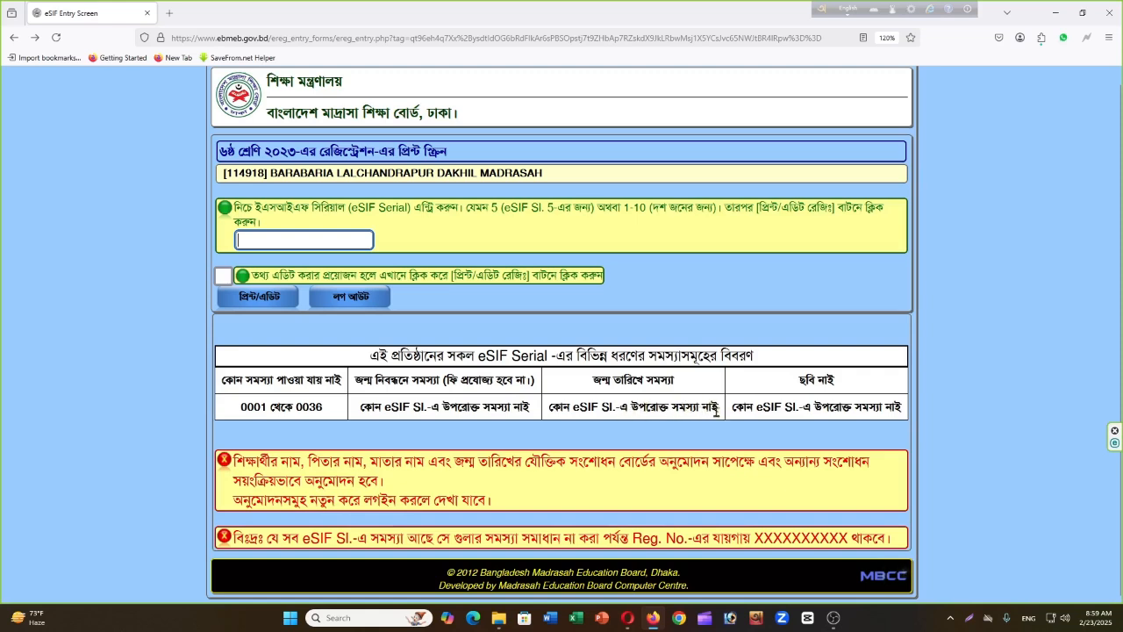
pyautogui.click(256, 237)
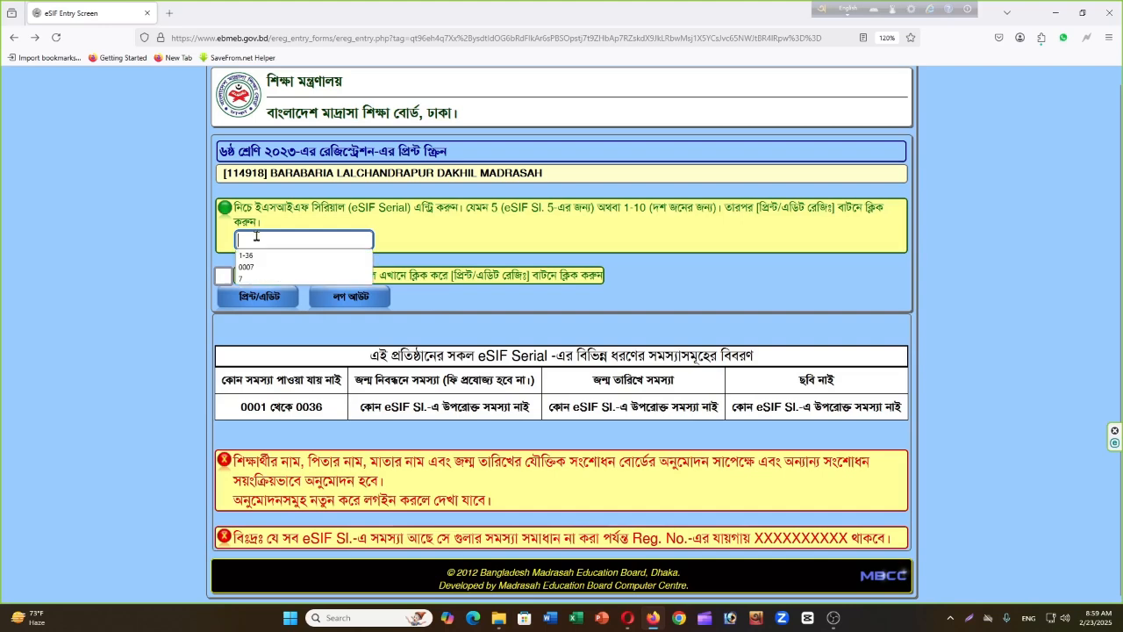
pyautogui.click(225, 277)
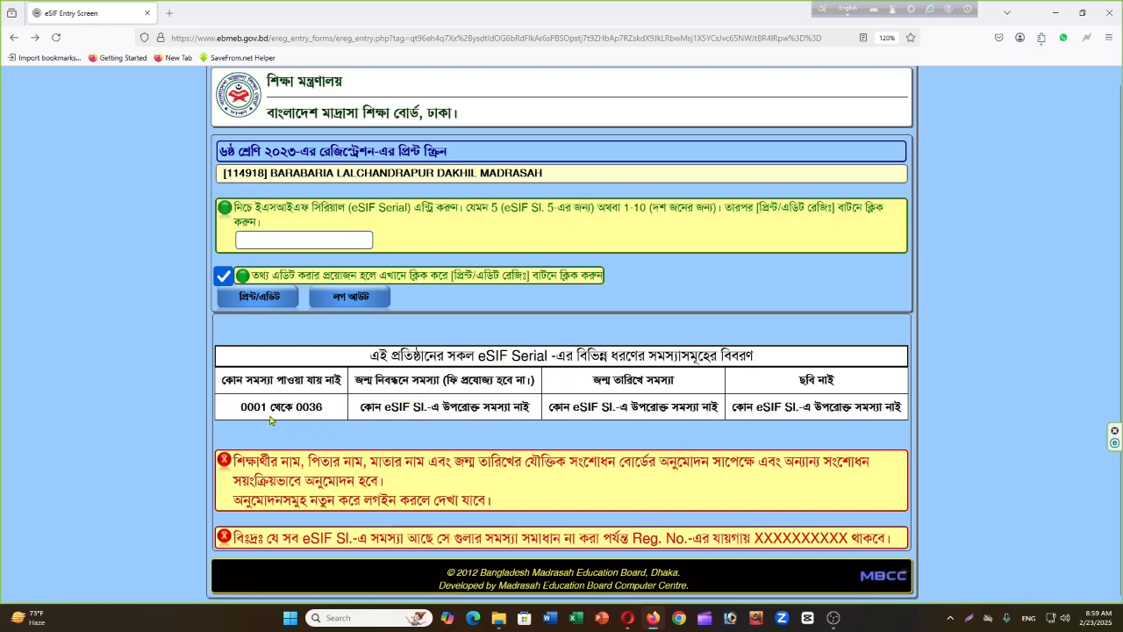
pyautogui.click(250, 237)
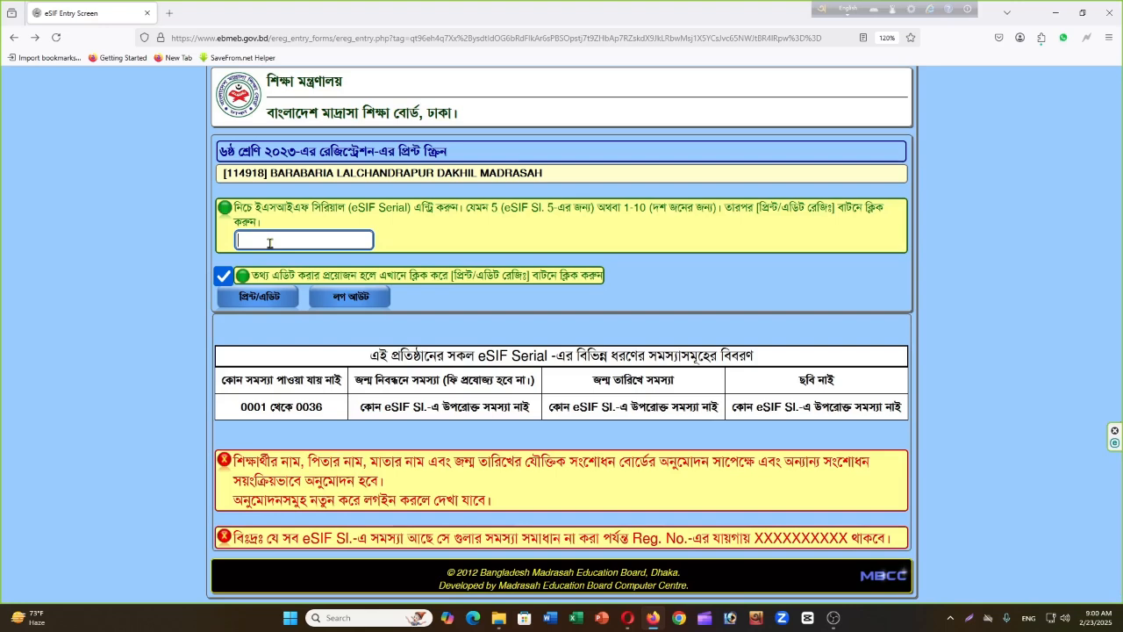
pyautogui.write('1')
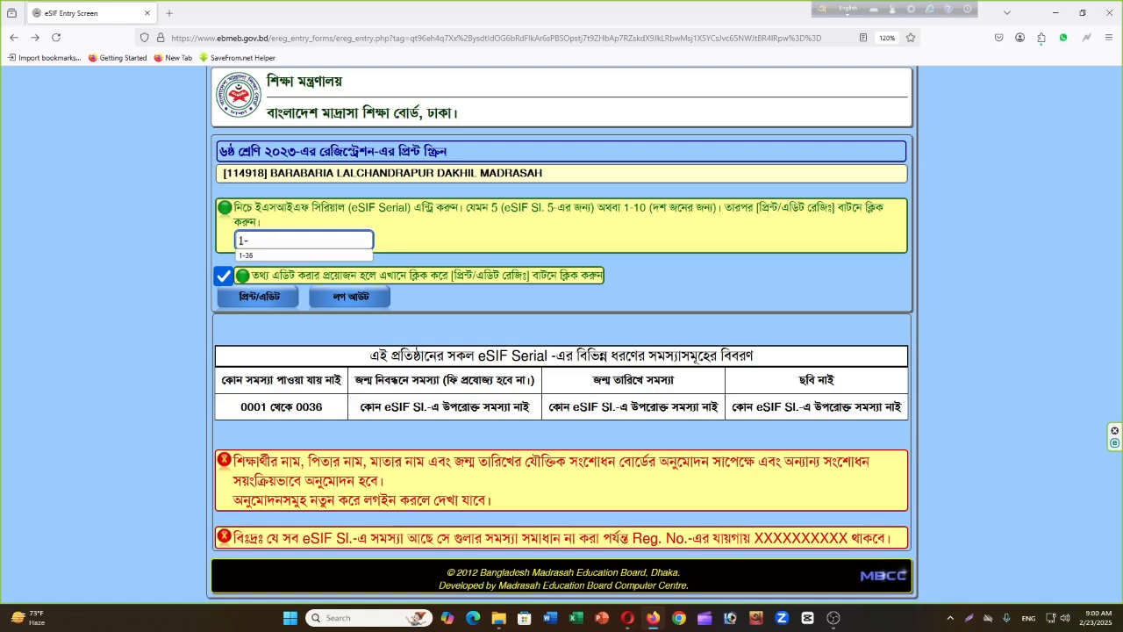
pyautogui.write('-36')
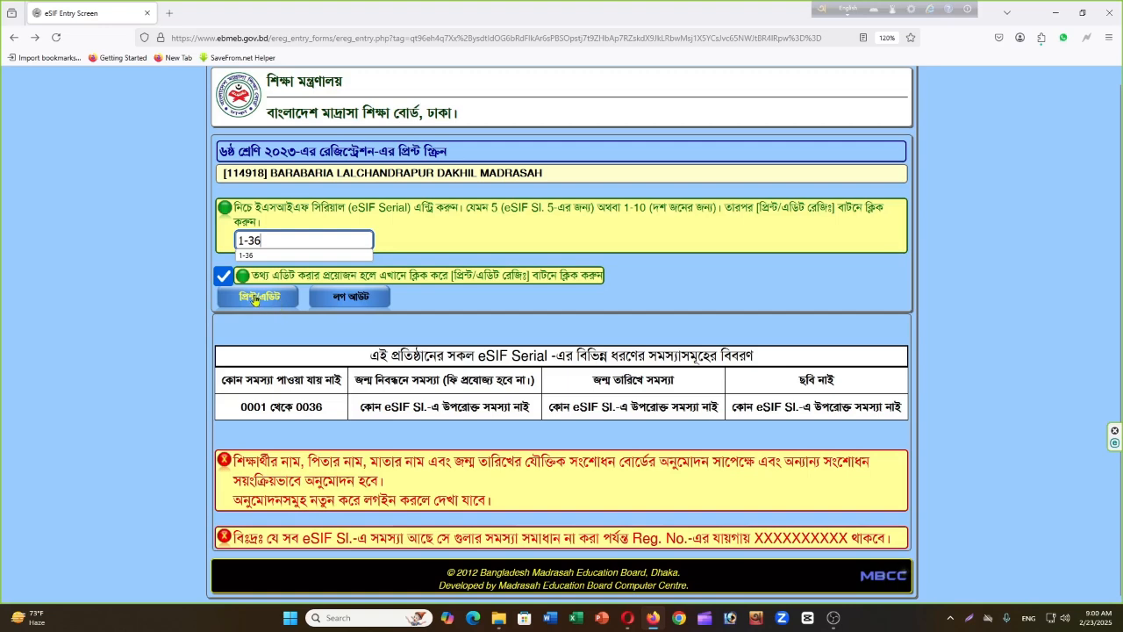
# Step: Generate the registration cards with the data-edit option turned off and print them
pyautogui.click(225, 279)
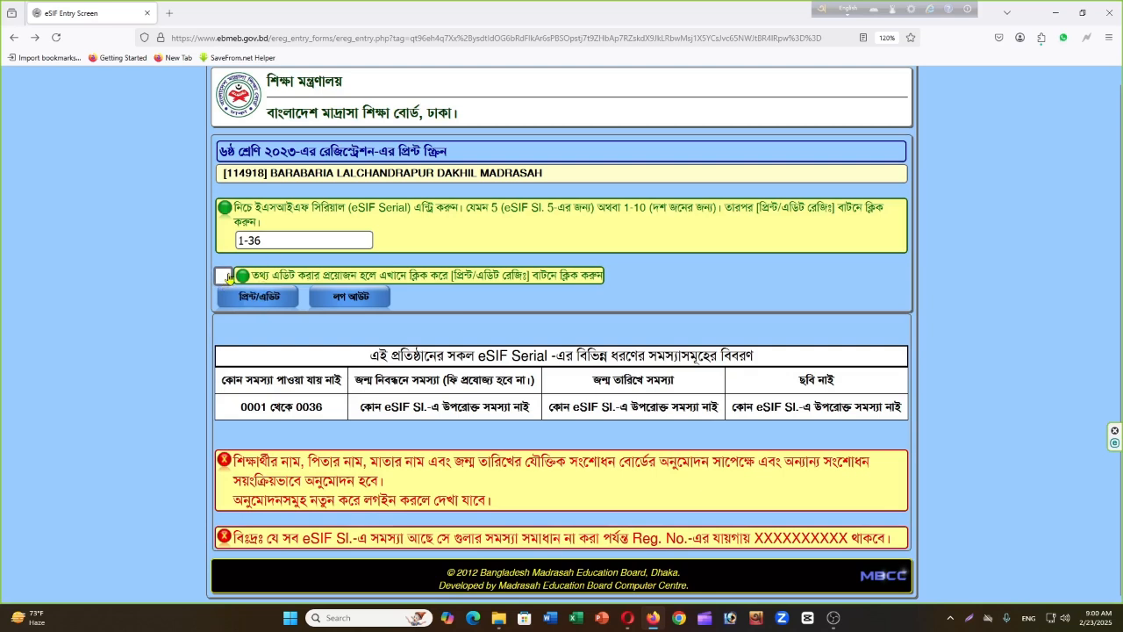
pyautogui.click(275, 299)
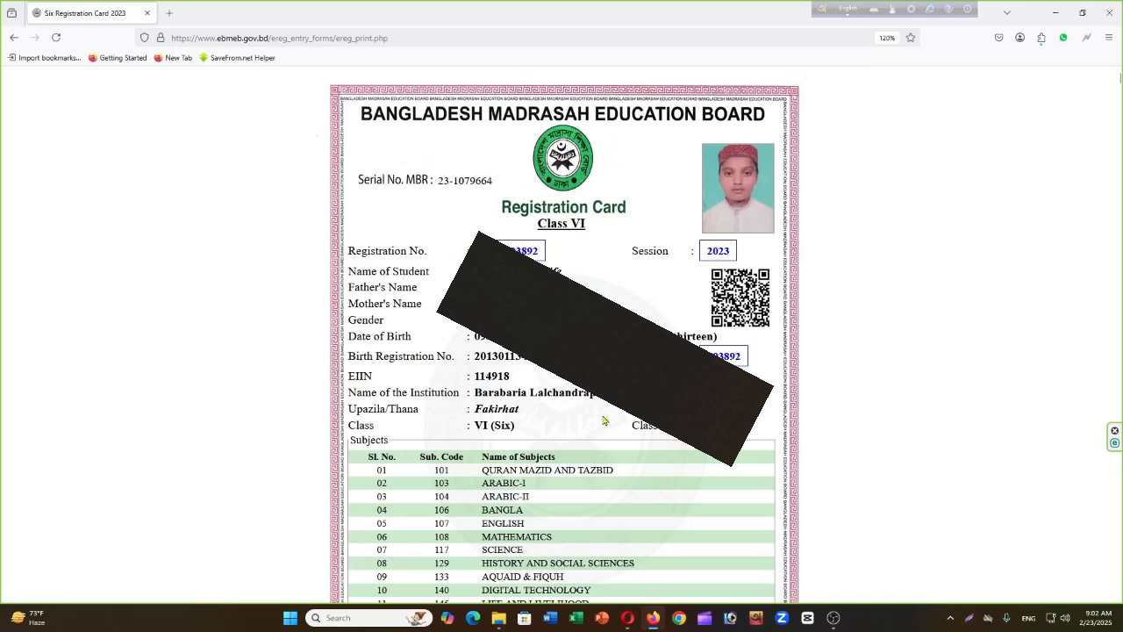
pyautogui.hotkey('ctrl', 'p')
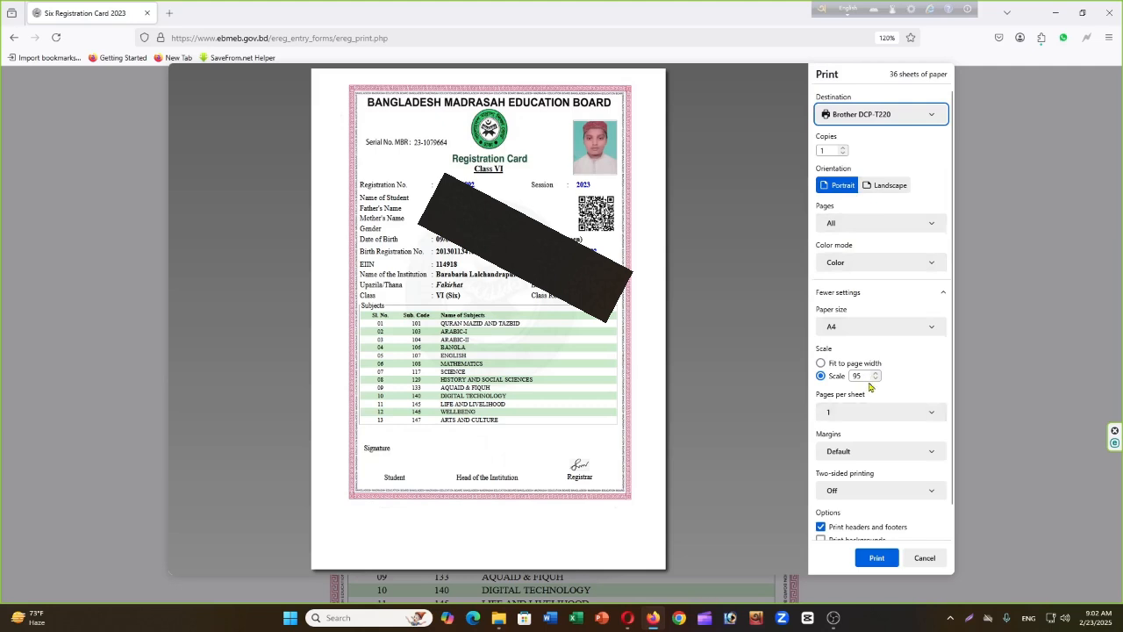
pyautogui.click(875, 559)
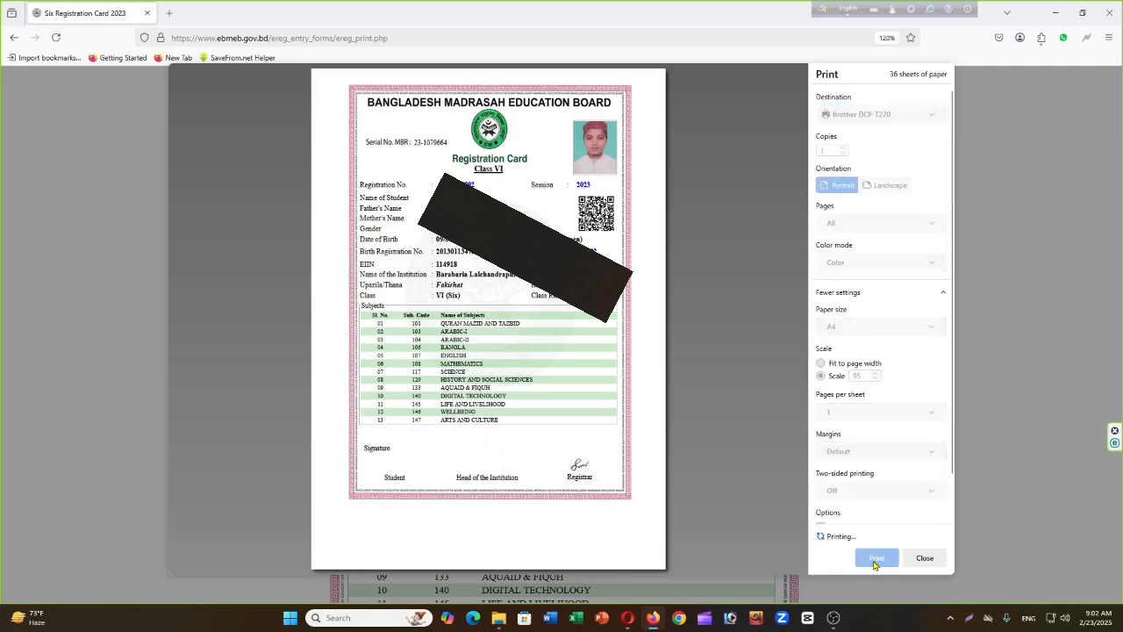